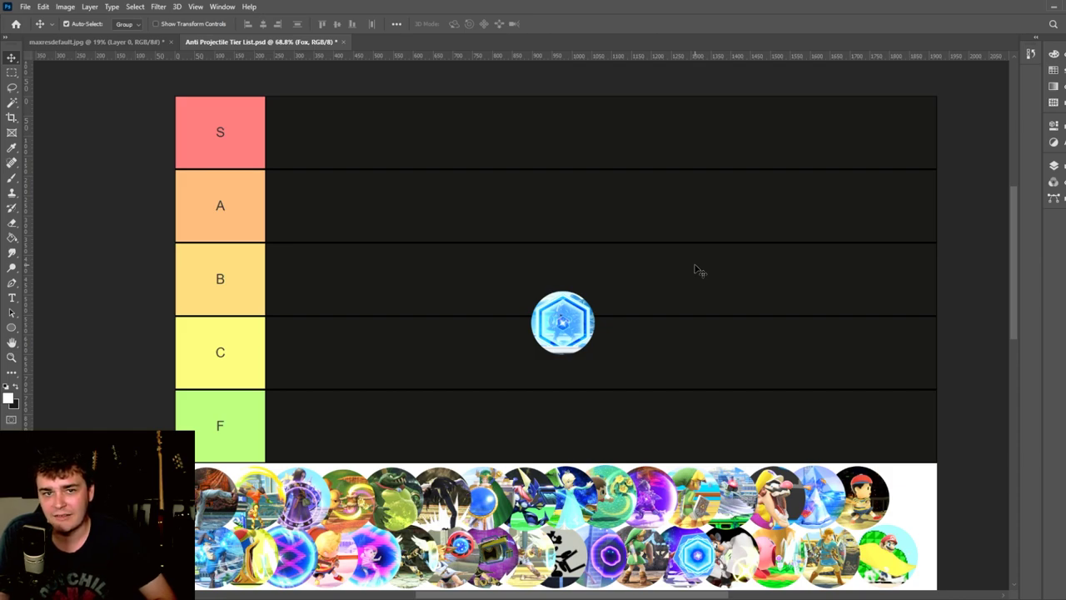
Step: Place the Fox icon at the start of the C tier and the Falco icon at the start of the S tier
left_click_drag(572, 329, 311, 358)
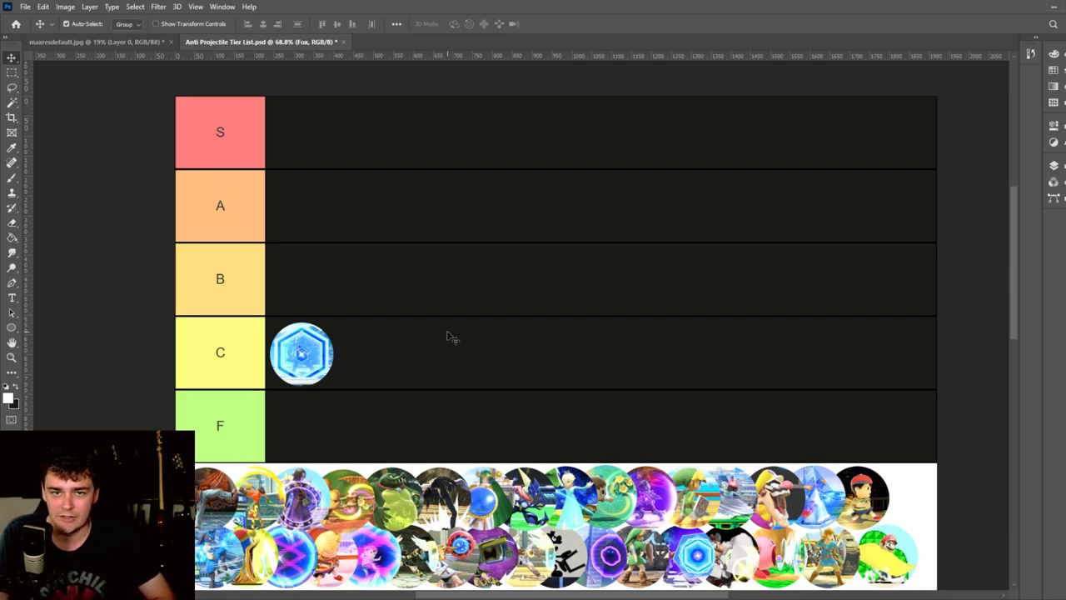
left_click_drag(688, 556, 564, 282)
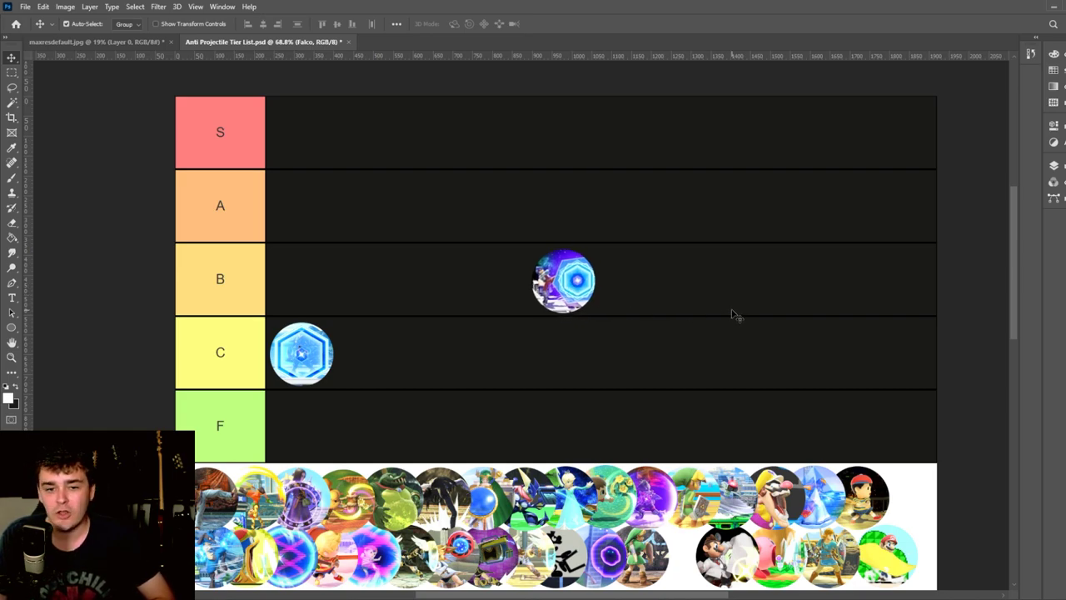
left_click_drag(577, 300, 317, 225)
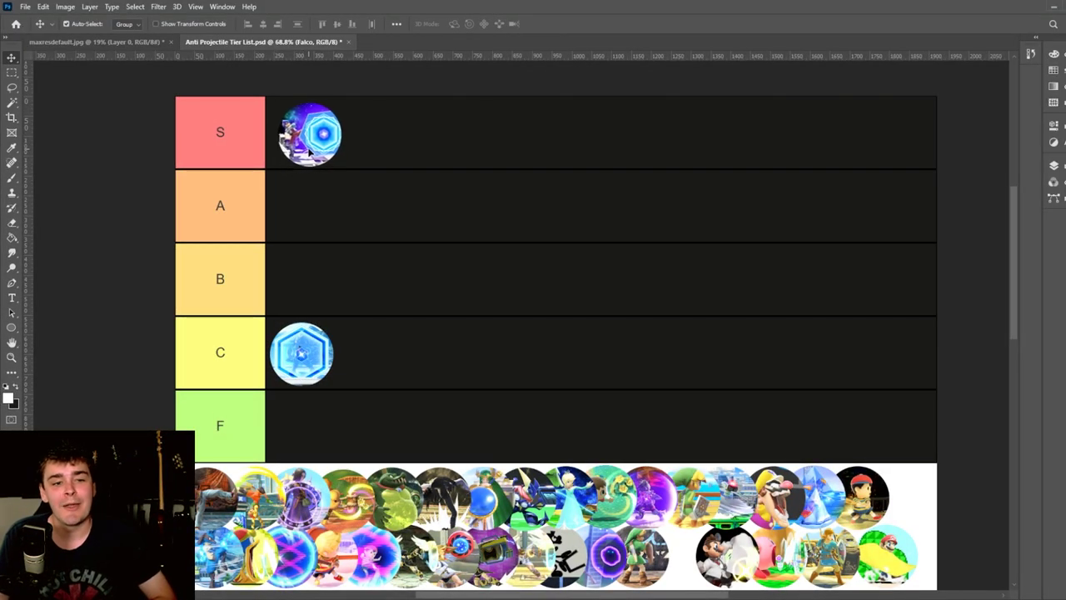
left_click_drag(305, 150, 303, 147)
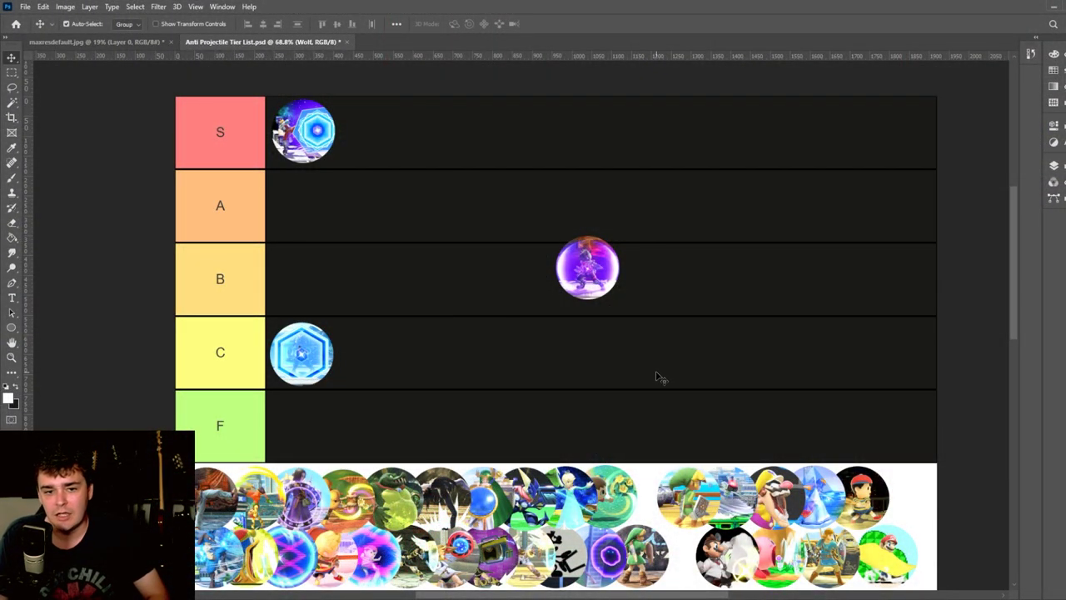
Step: Place Wolf first in the B tier and group the Link, Young Link and Toon Link icons beside it
left_click_drag(589, 267, 305, 282)
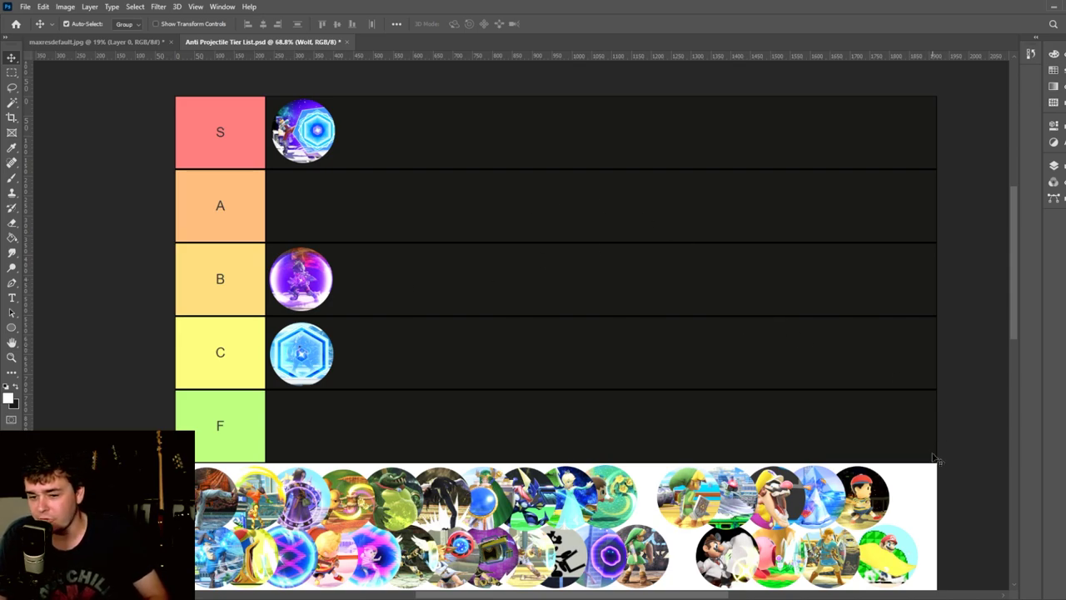
left_click_drag(839, 559, 611, 319)
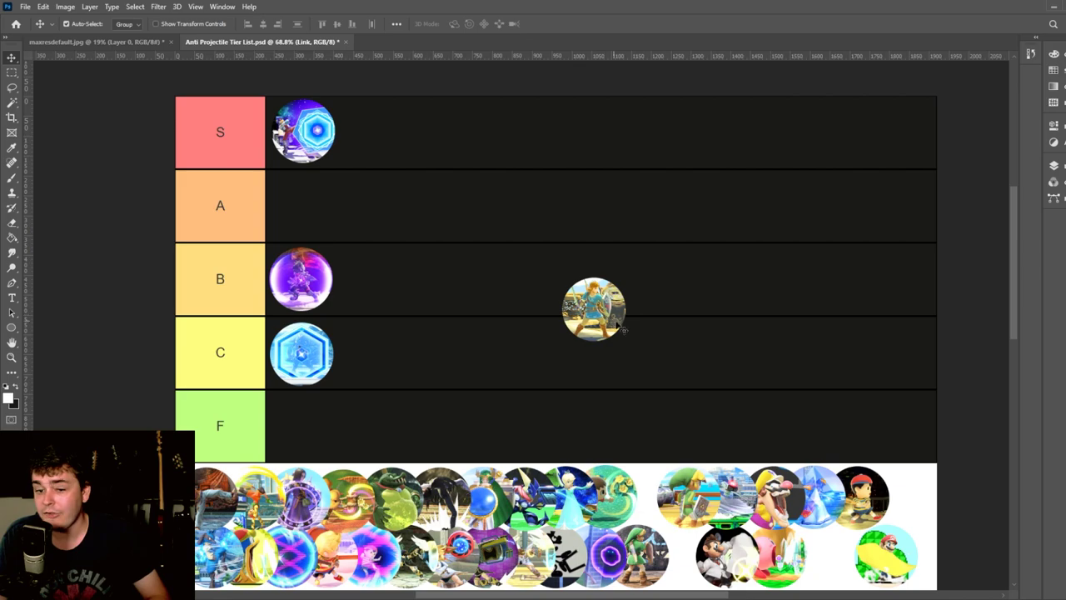
left_click_drag(658, 562, 675, 319)
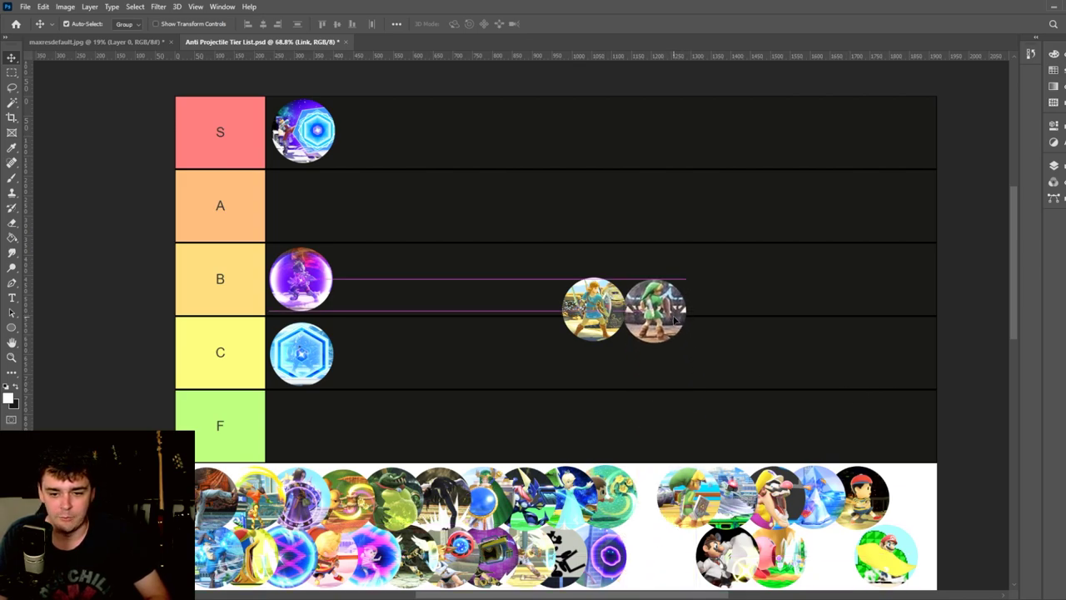
left_click_drag(696, 505, 733, 329)
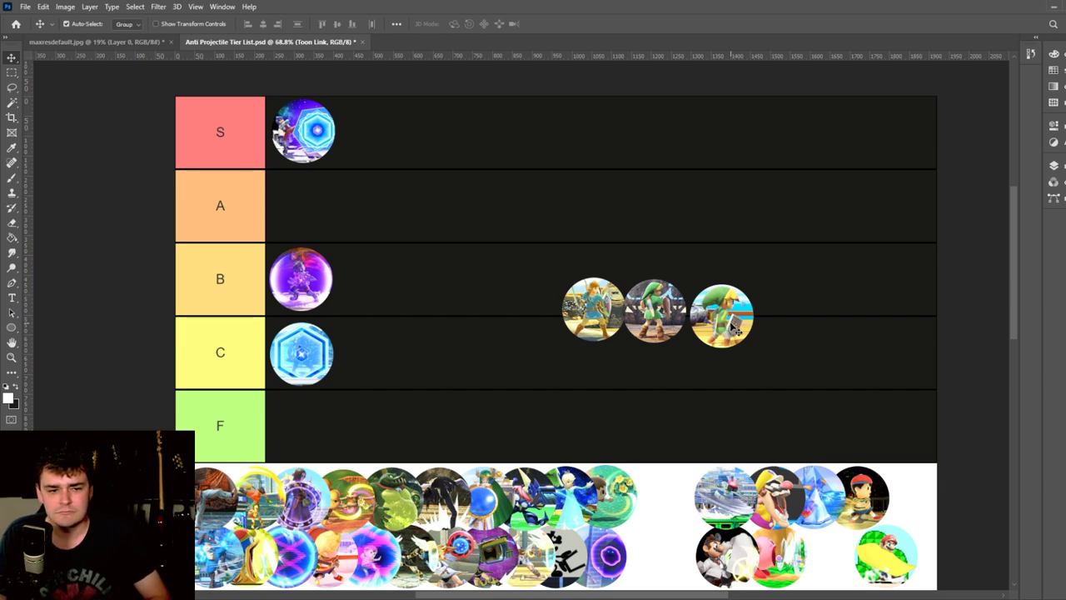
left_click_drag(592, 310, 368, 278)
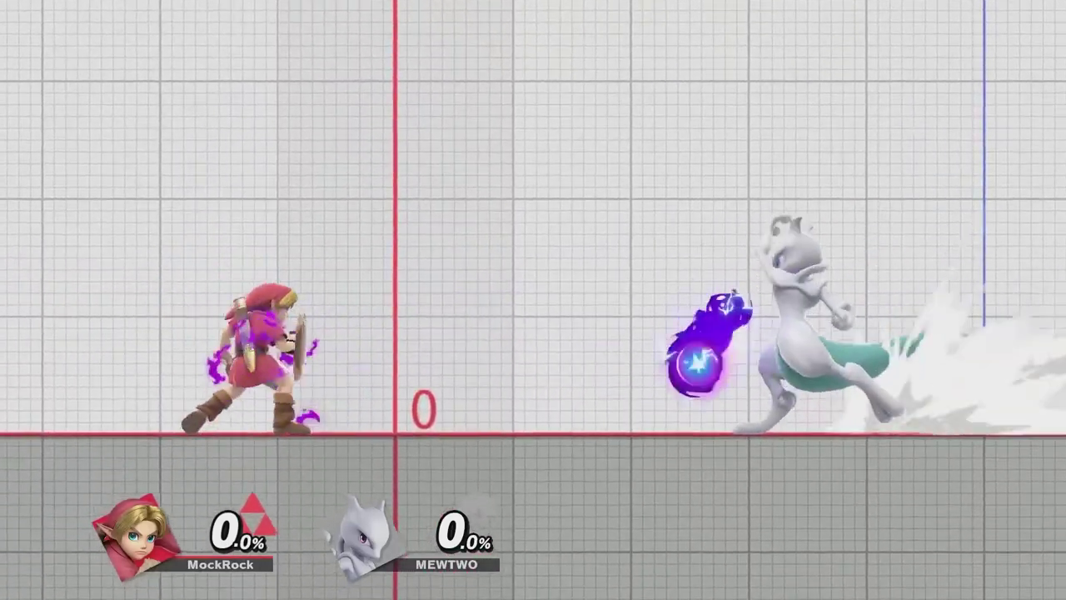
mouse_move(409, 250)
left_mouse_down()
mouse_move(388, 273)
mouse_move(431, 255)
mouse_move(419, 268)
left_mouse_up()
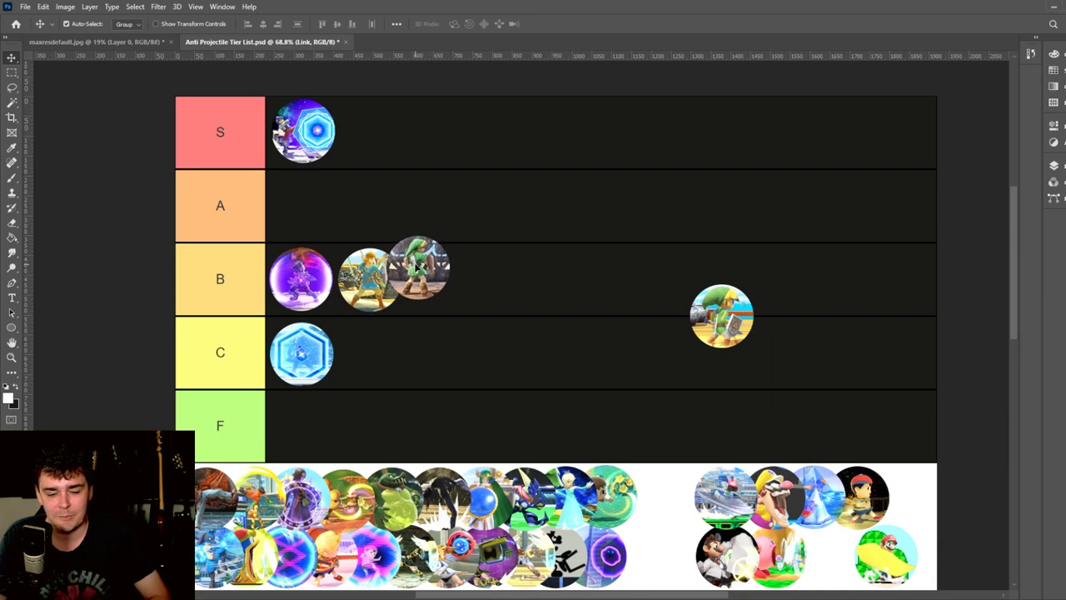
left_click_drag(714, 321, 466, 259)
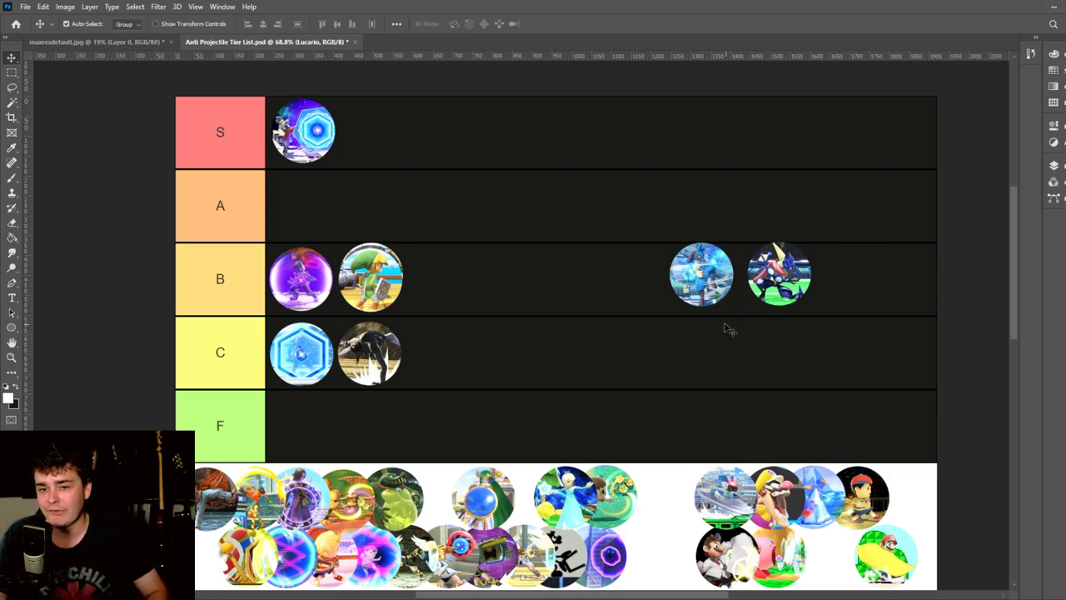
Step: Place Lucario and Greninja in the A tier and stack the Dark Pit and Pit arm icons first in the F tier
left_click_drag(716, 285, 319, 215)
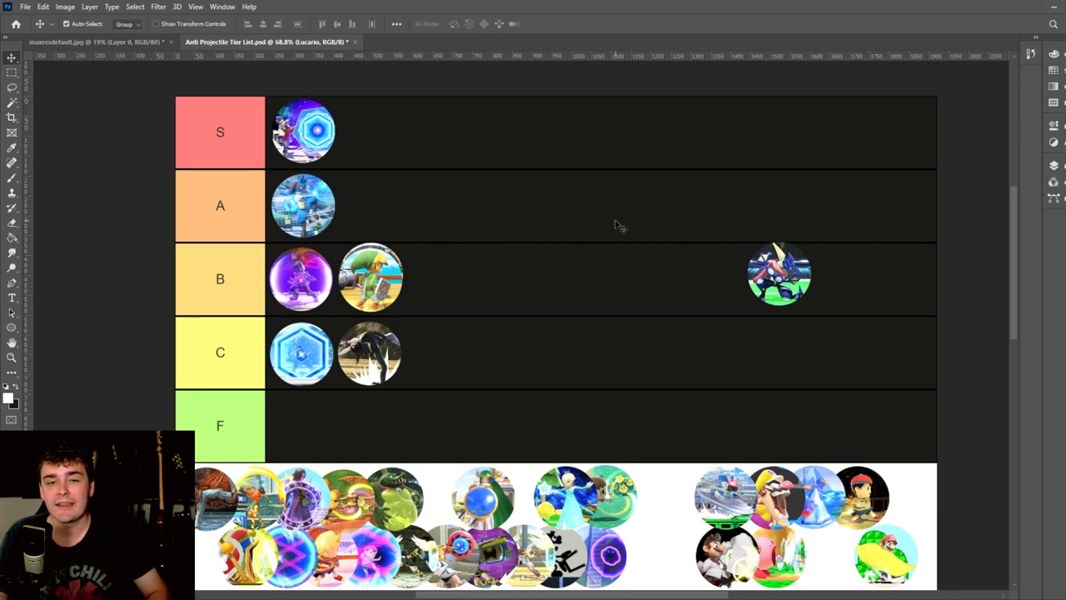
left_click_drag(798, 283, 391, 213)
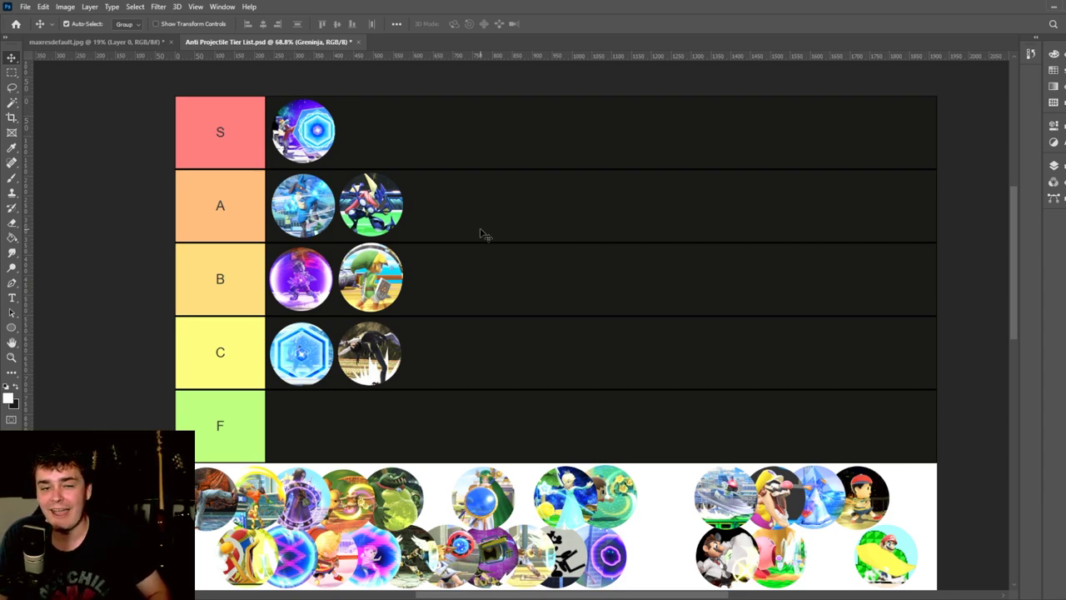
left_click_drag(491, 554, 641, 268)
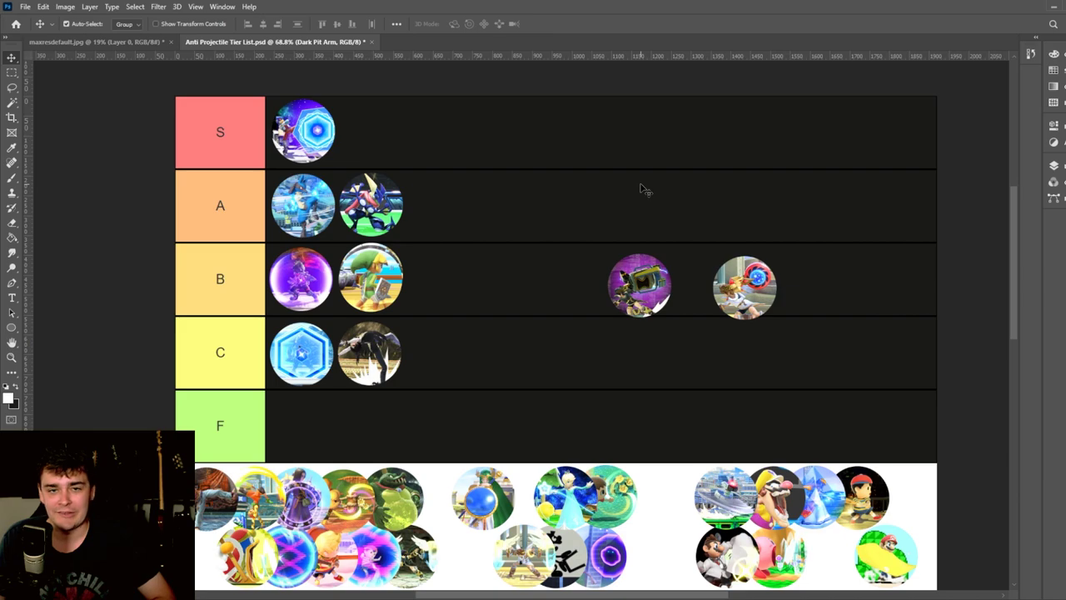
left_click_drag(657, 284, 325, 428)
left_click_drag(762, 304, 322, 431)
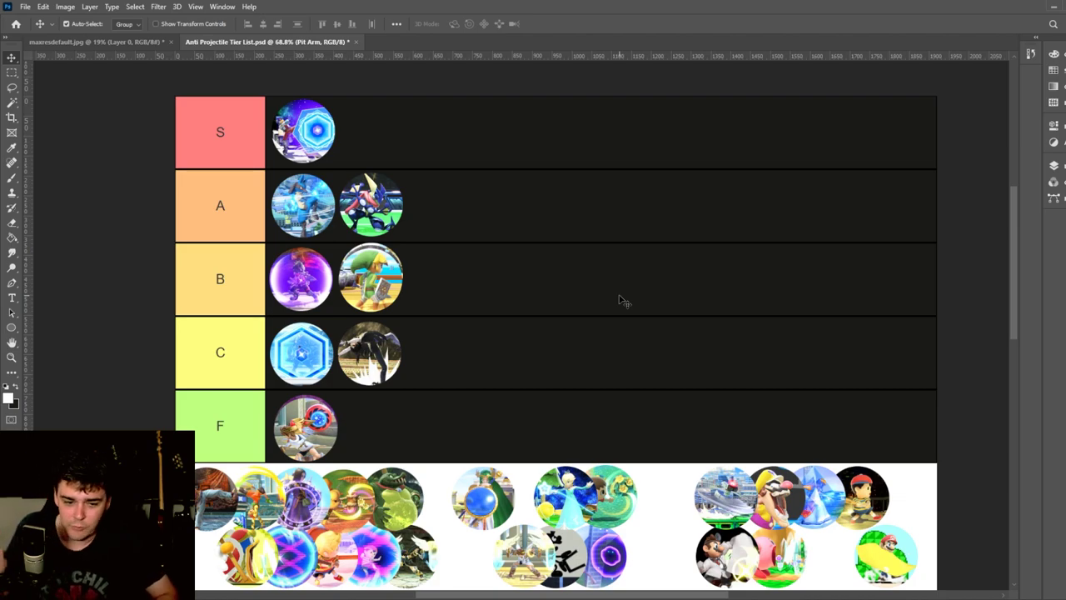
key("ctrl+shift+z")
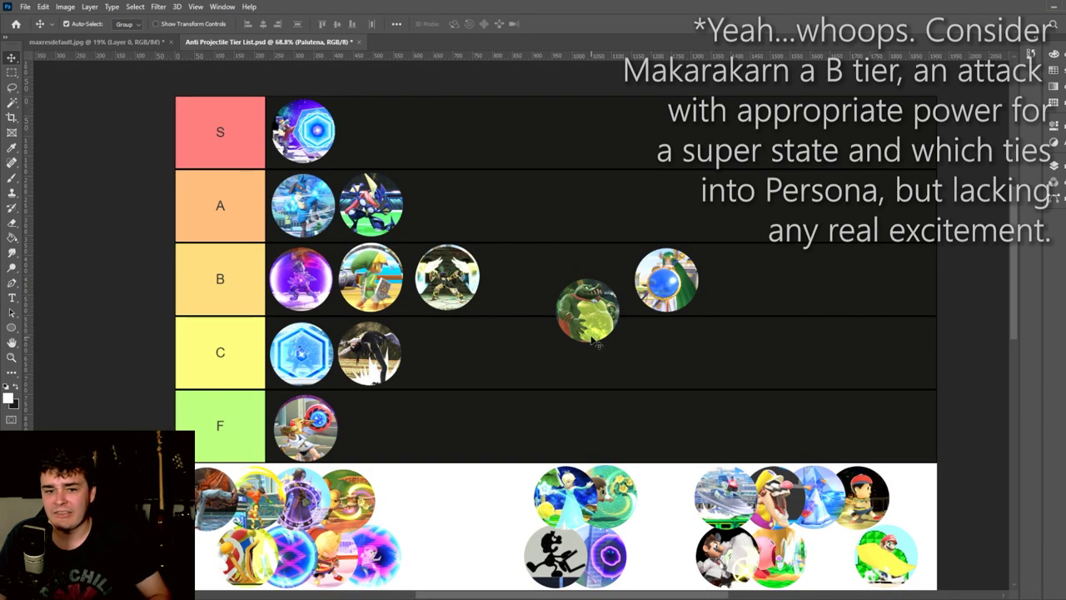
Step: Place King K. Rool and Rosalina in the A tier and Palutena fourth in the B tier
left_click_drag(592, 330, 452, 225)
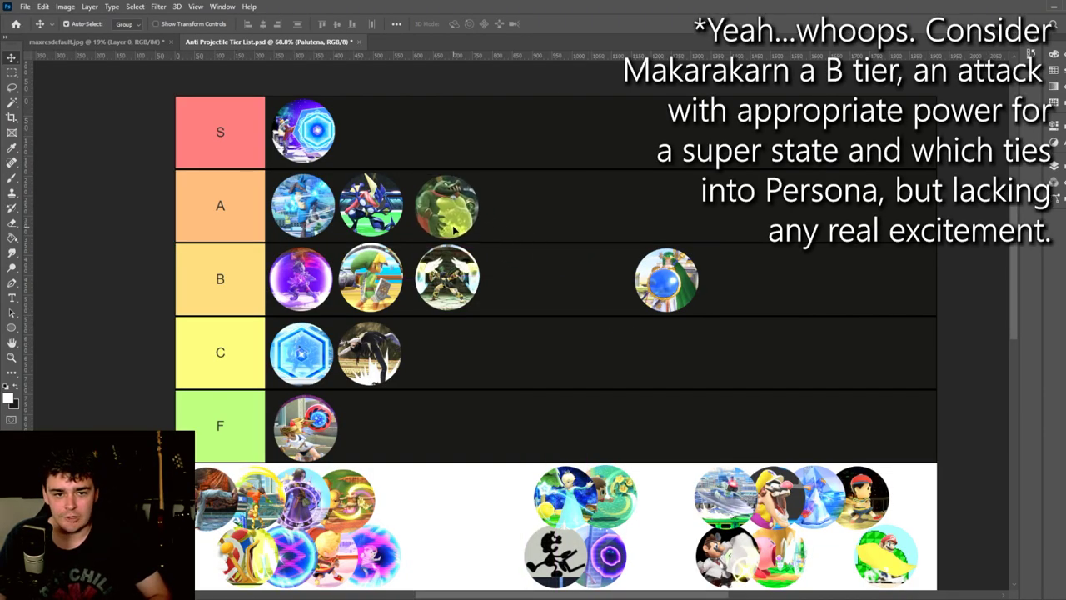
left_click_drag(648, 289, 519, 283)
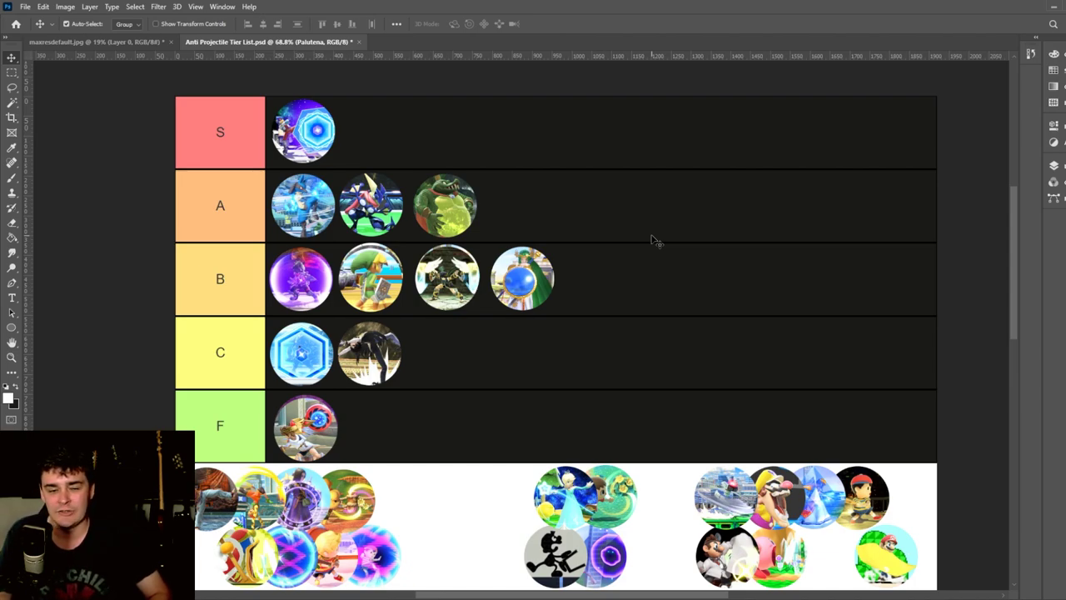
left_click_drag(562, 504, 523, 216)
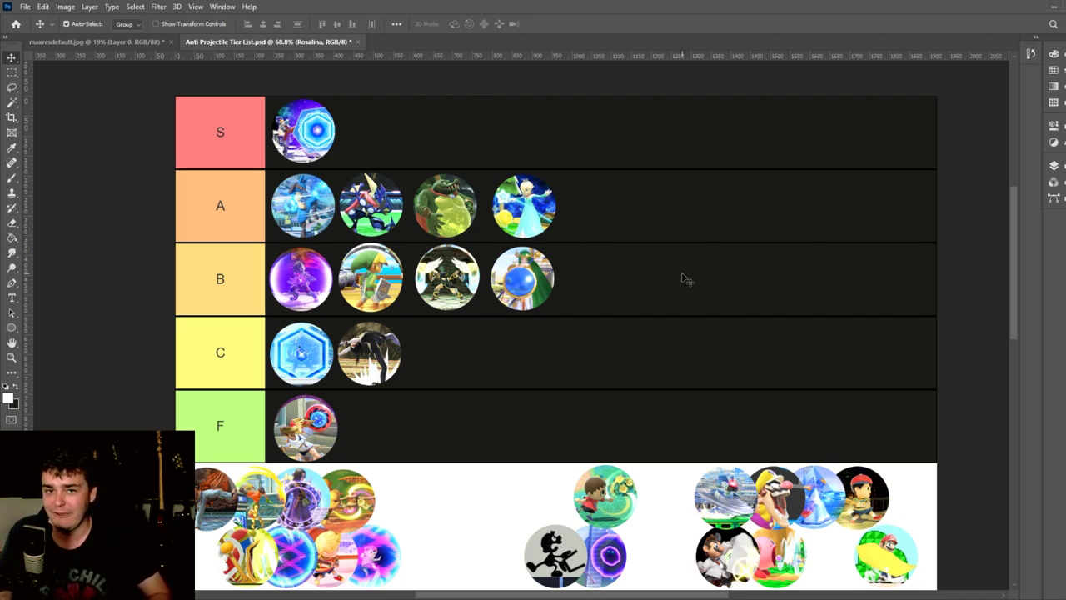
Step: Place Hero third in the C tier and nudge it slightly upward to align with the row
left_click_drag(302, 530, 464, 359)
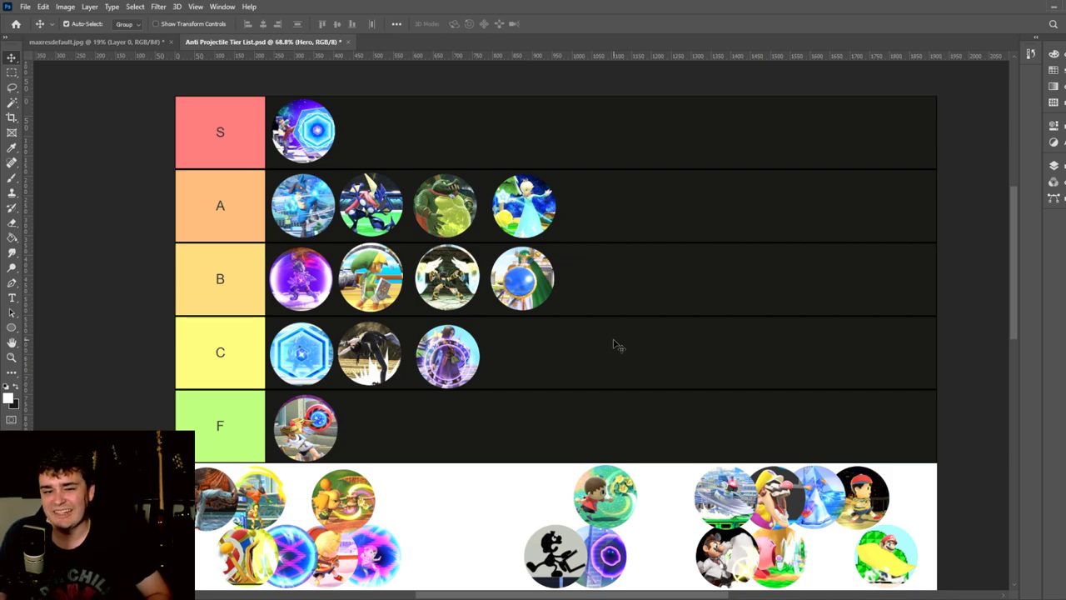
key("Up")
key("Up")
key("Up")
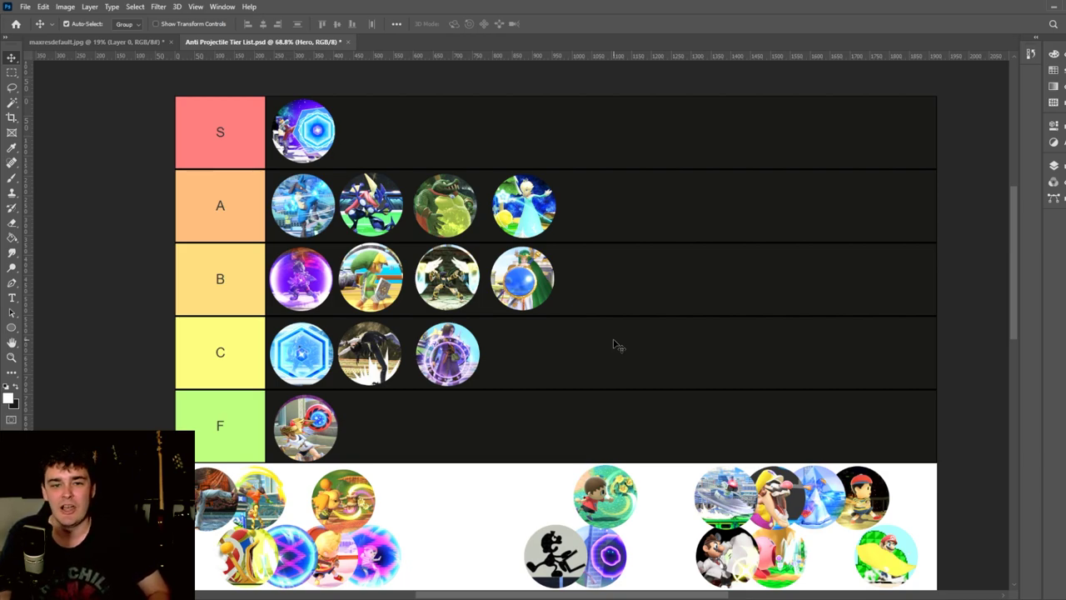
Step: Place Kazuya second in the S tier and Min Min second in the F tier
left_click_drag(215, 512, 375, 144)
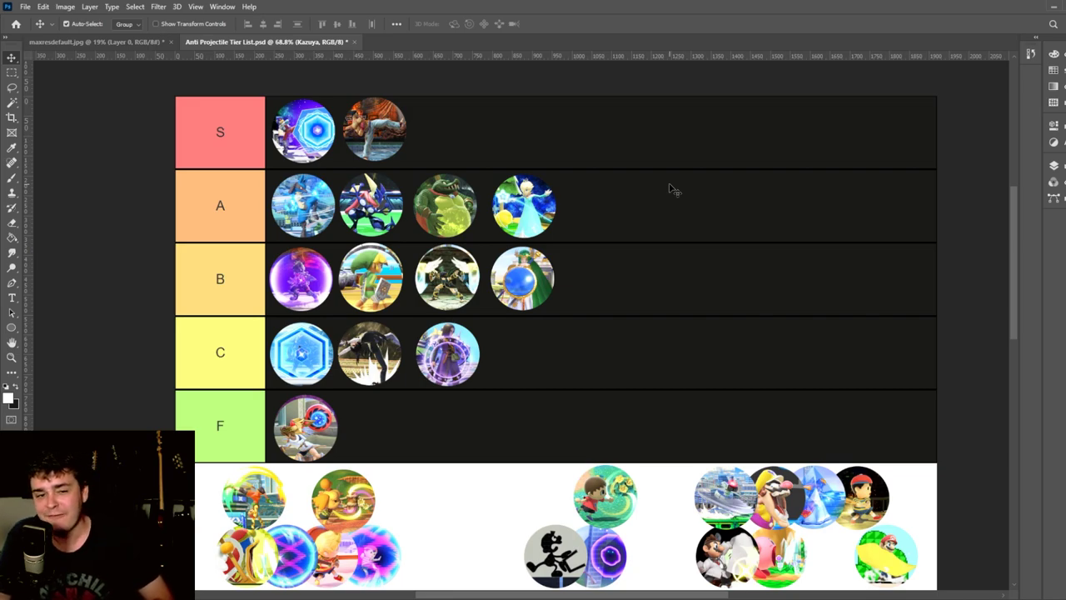
left_click_drag(253, 497, 374, 434)
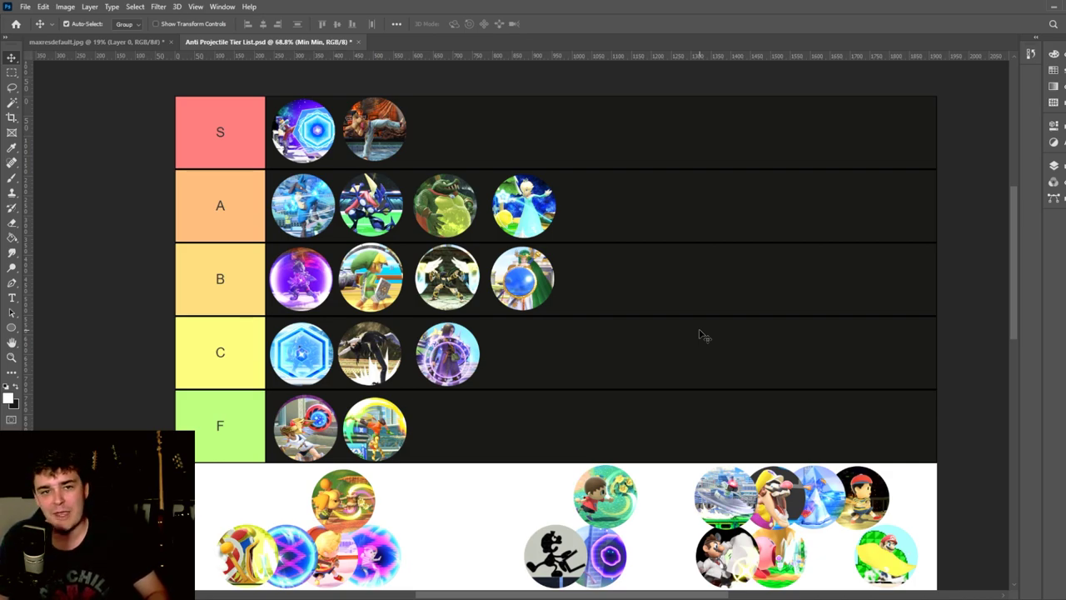
Step: Sort the open-mouthed characters: King Dedede into the A tier, Kirby into the S tier and Wario into the B tier
left_click_drag(249, 551, 611, 210)
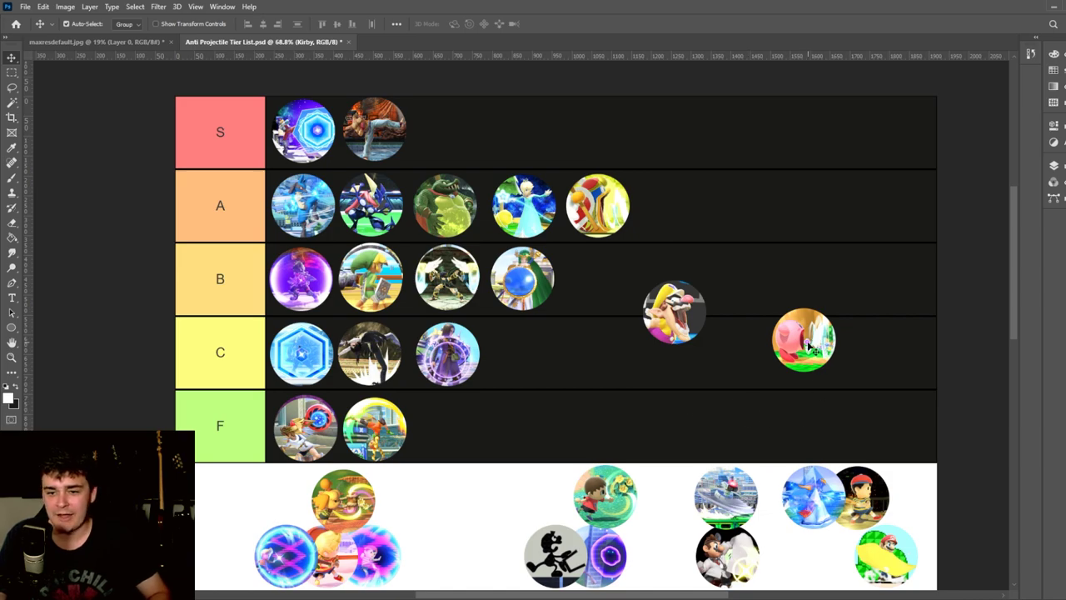
left_click_drag(809, 345, 447, 144)
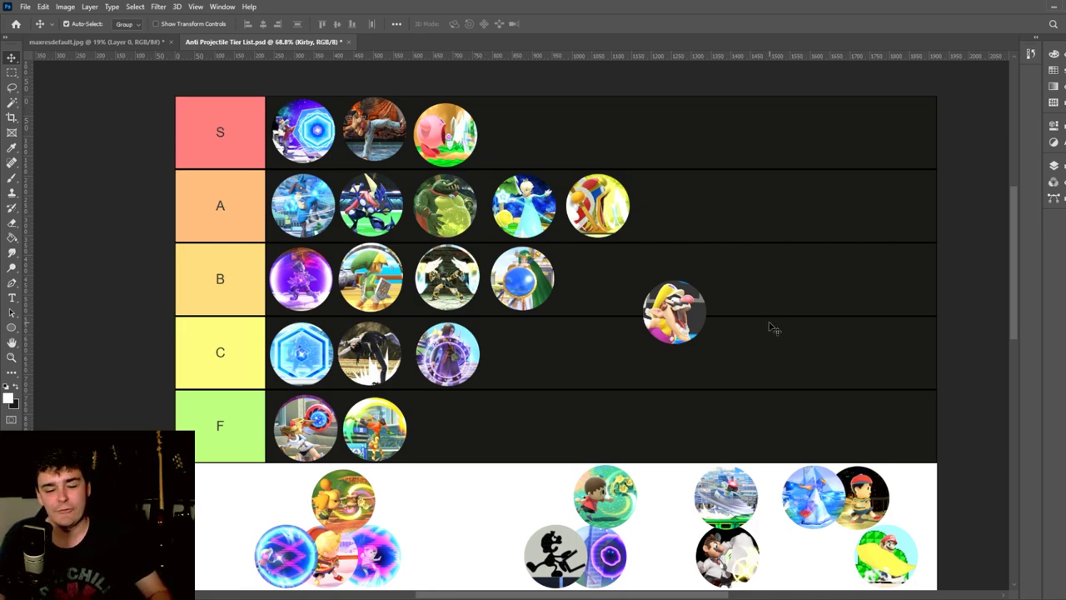
left_click_drag(663, 320, 605, 291)
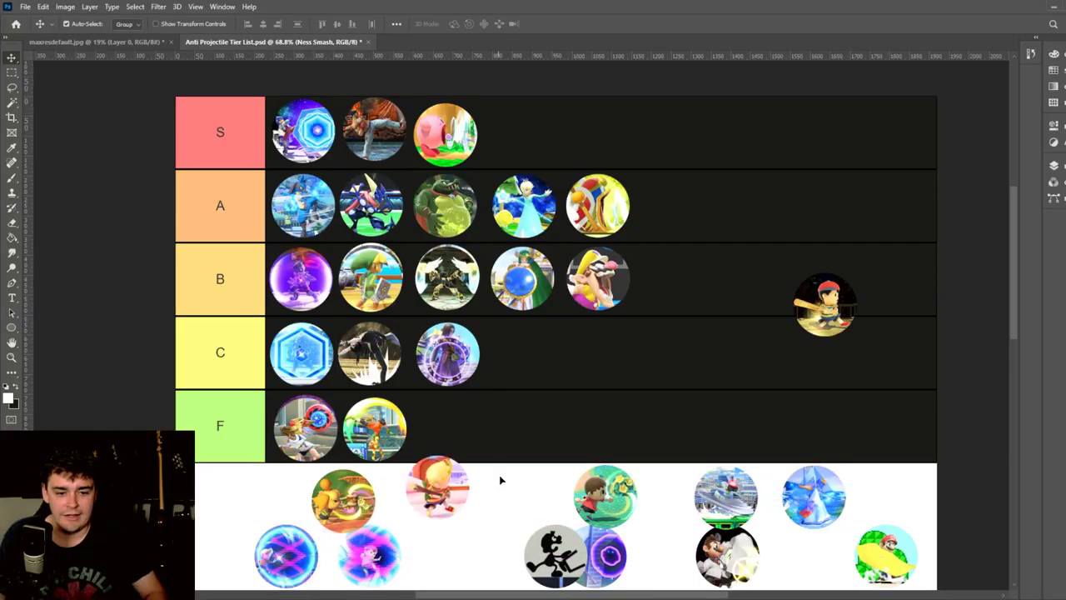
Step: Stack the Lucas and Ness smash icons in the B tier with Lucas Magnet beside them, and place Ness Magnet in the S tier
left_click_drag(435, 488, 683, 306)
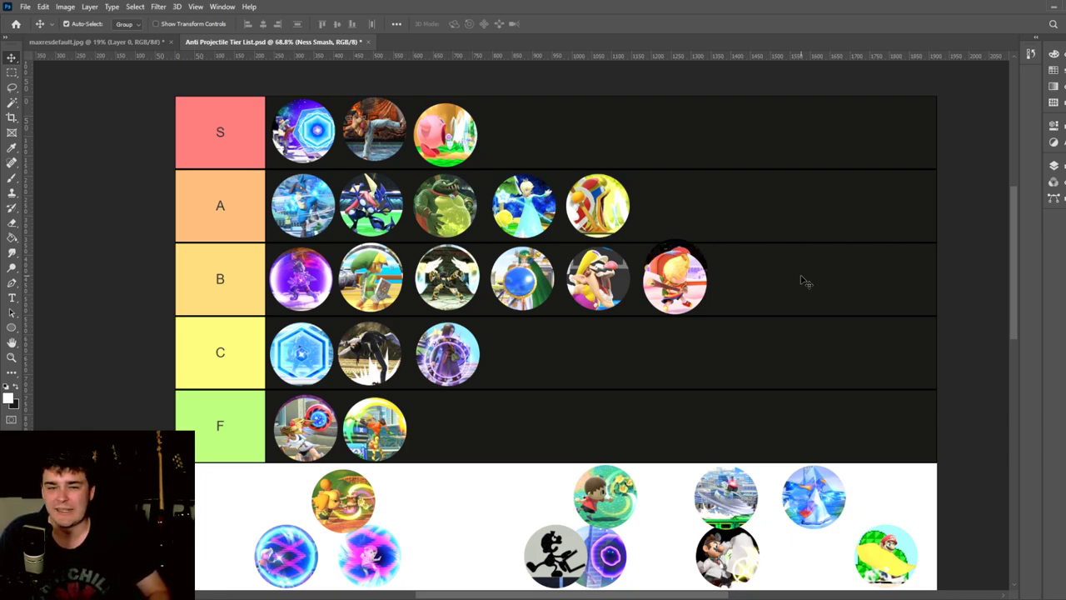
left_click_drag(308, 538, 775, 341)
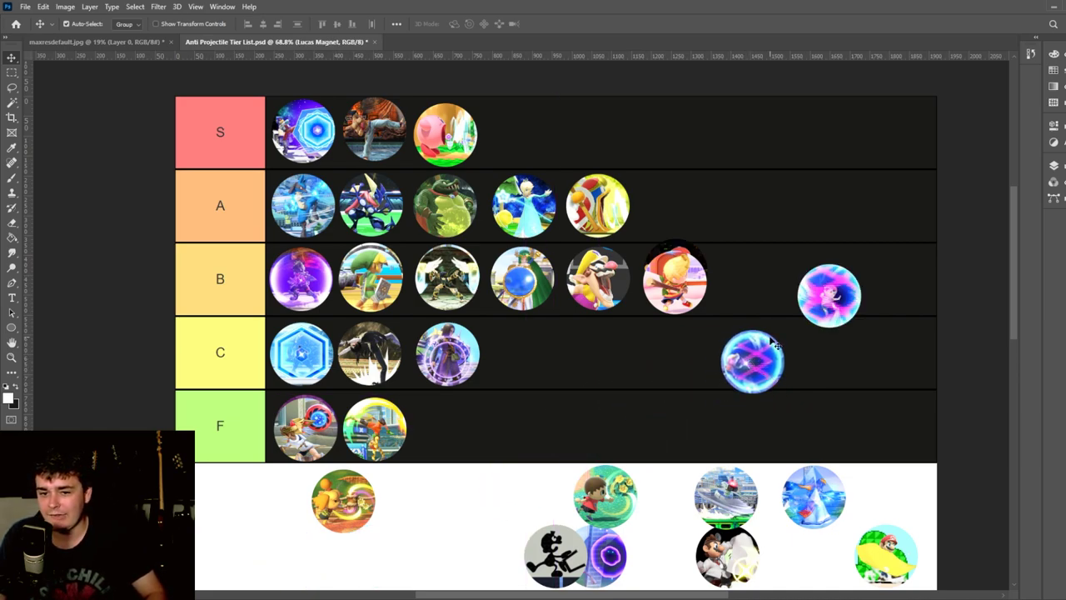
left_click_drag(835, 308, 526, 143)
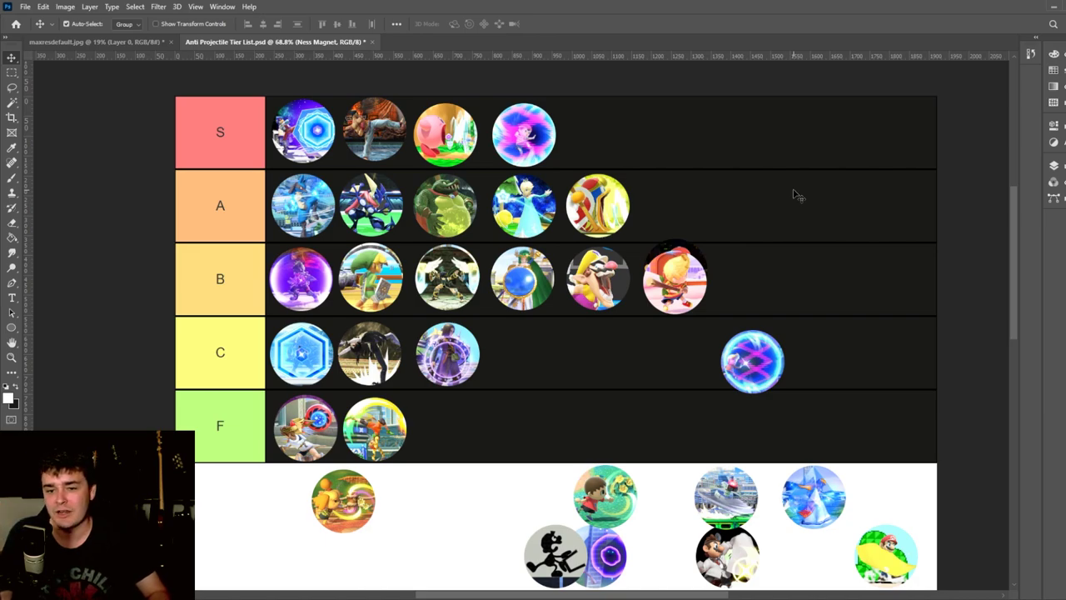
left_click_drag(754, 371, 672, 218)
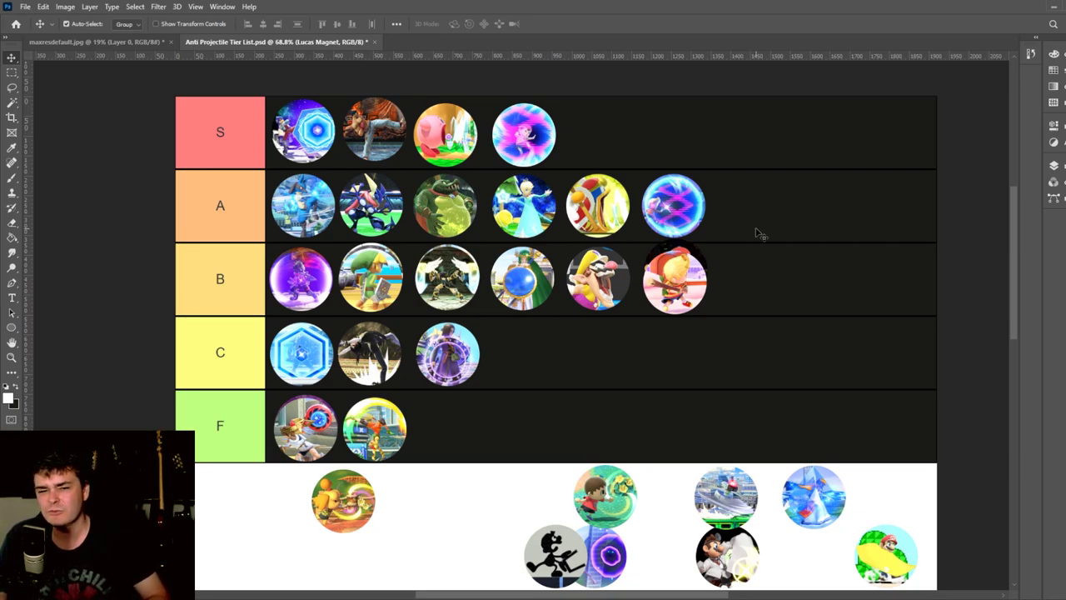
left_click_drag(676, 208, 747, 284)
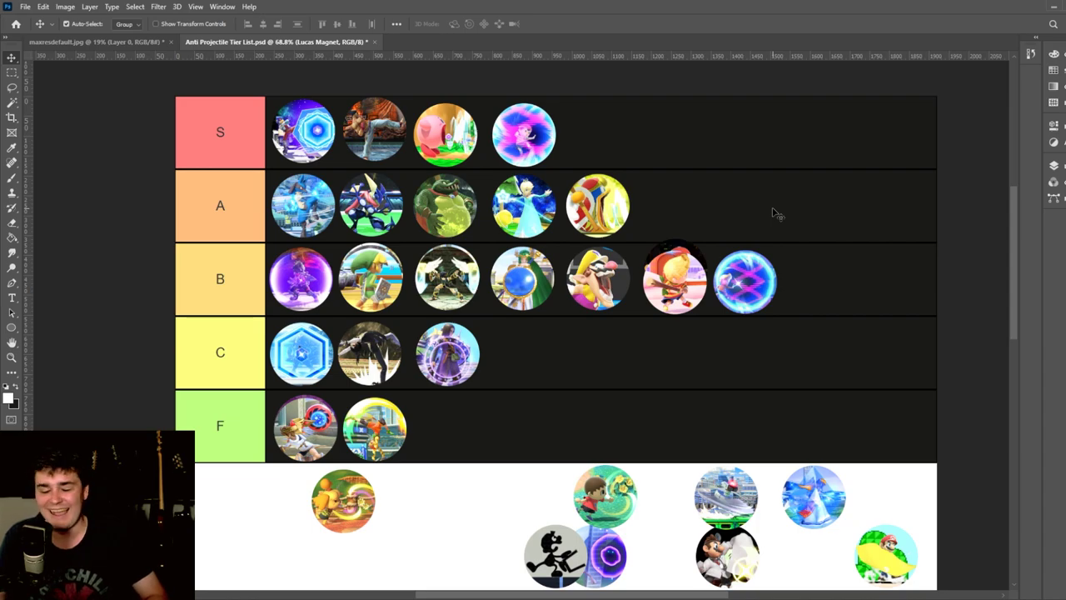
Step: Stack Villager and Isabelle third in the F tier and place Mr. Game and Watch in the A tier
left_click_drag(605, 496, 735, 397)
left_click_drag(343, 499, 475, 425)
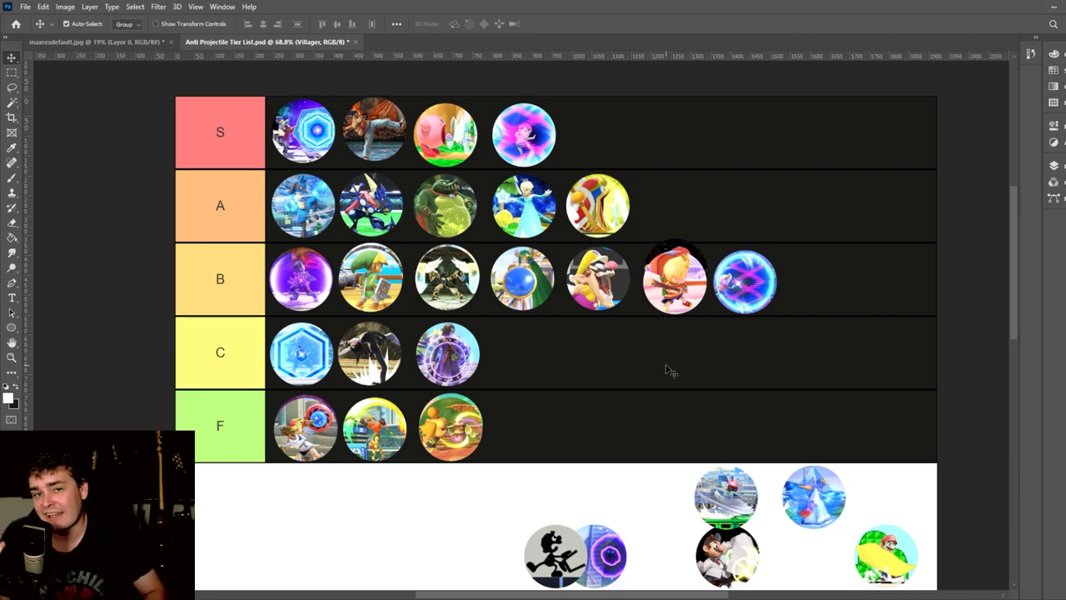
left_click_drag(558, 578, 681, 233)
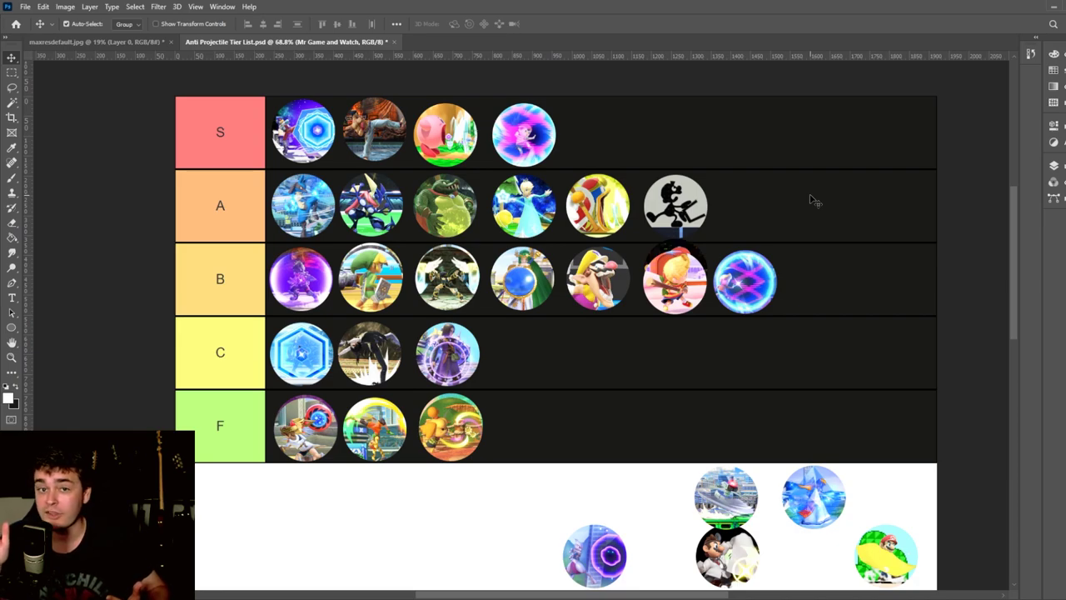
Step: Sort the icon above Dr. Mario into the C tier, Mewtwo into the A tier and Zelda into the B tier
left_click_drag(733, 498, 536, 355)
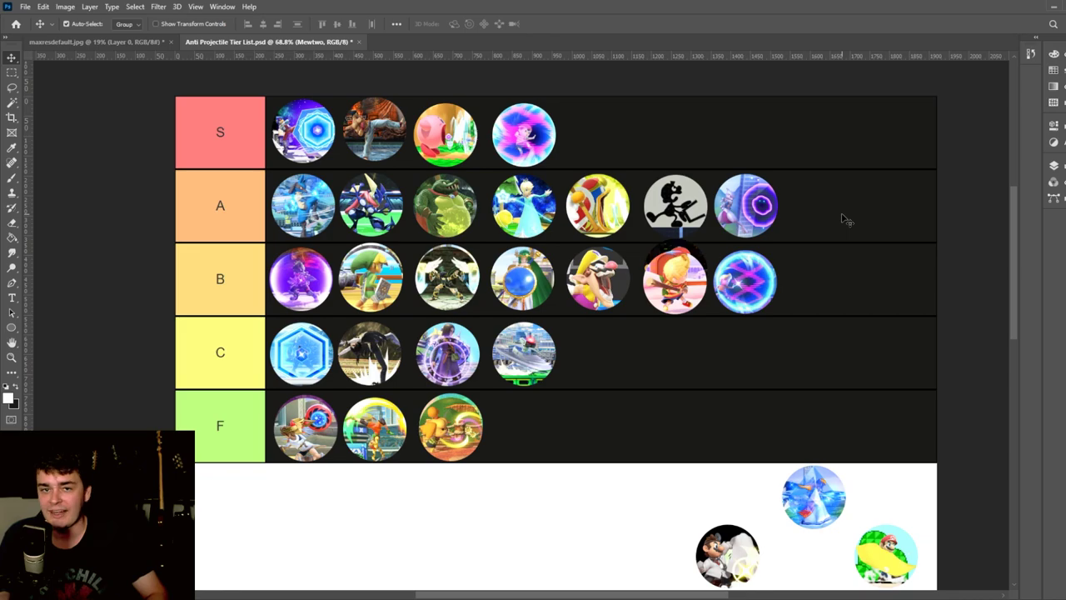
left_click_drag(829, 513, 832, 295)
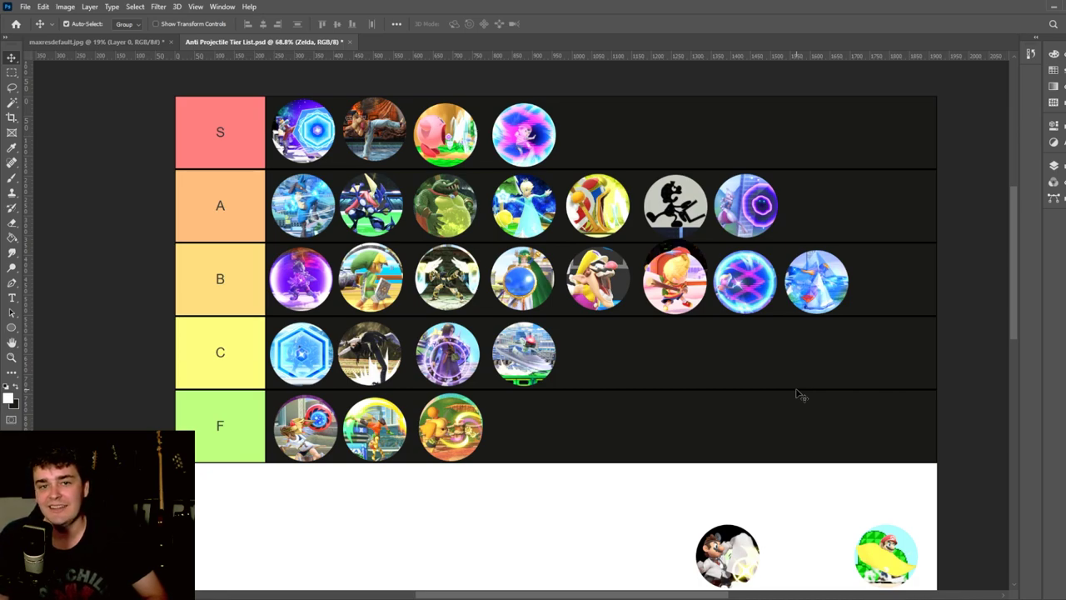
Step: Place Mario at the end of the A tier and set Dr. Mario aside in the white area below the chart
left_click_drag(886, 557, 787, 416)
left_click_drag(749, 559, 699, 409)
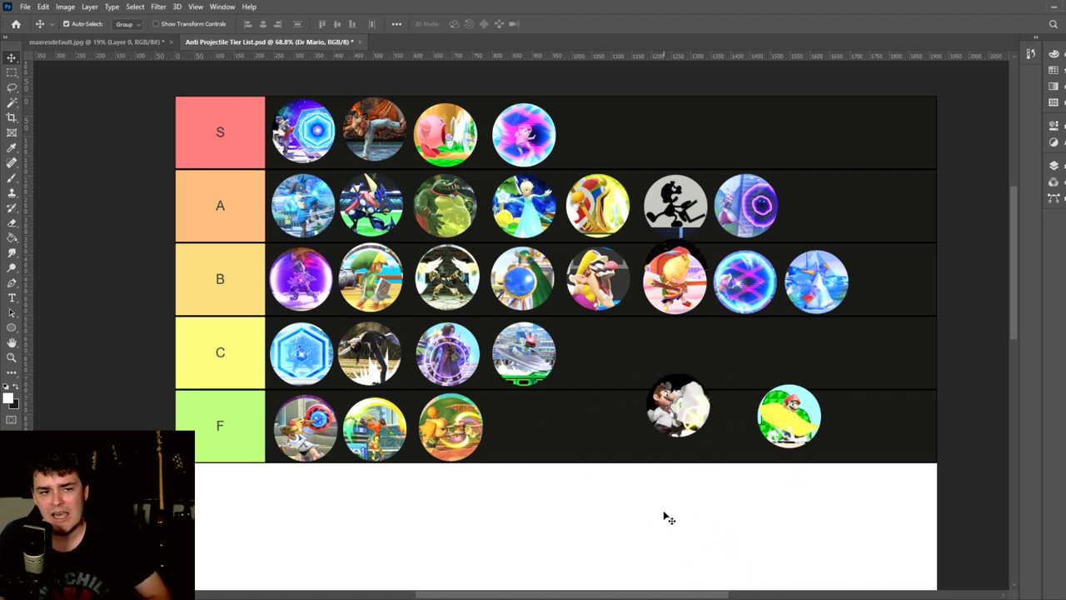
left_click_drag(704, 398, 664, 534)
left_click_drag(801, 422, 829, 217)
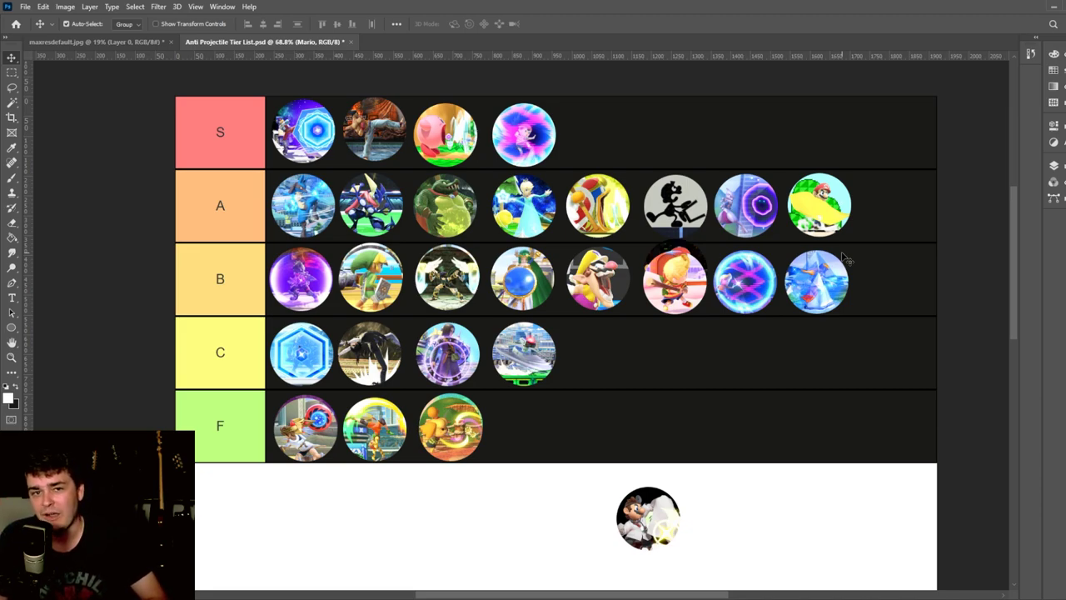
Step: Try Dr. Mario in the C tier, then settle it at the end of the B tier beside Zelda
left_click_drag(648, 518, 598, 352)
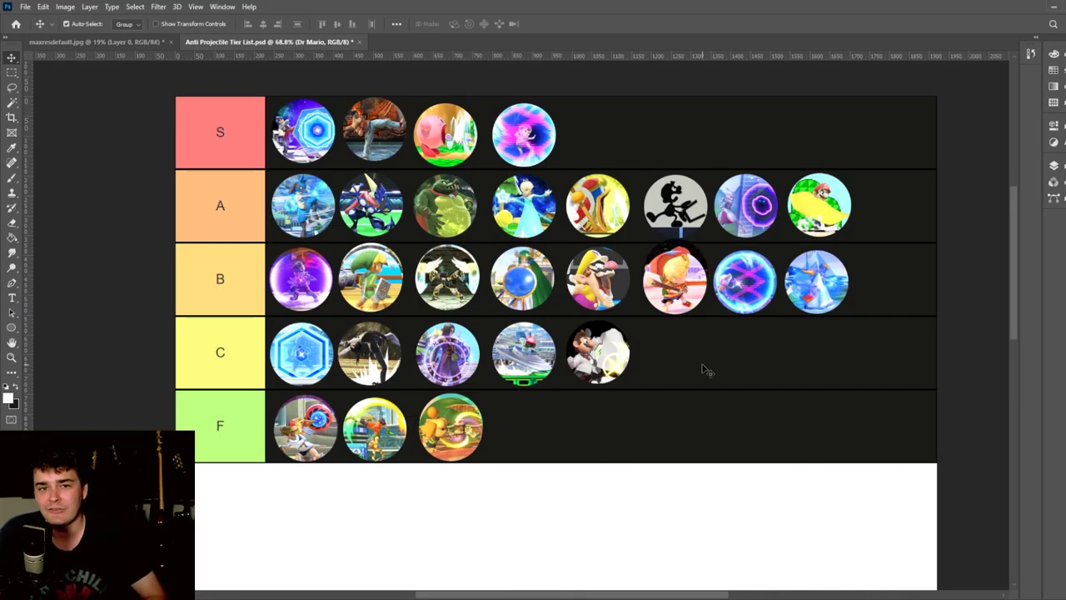
left_click_drag(599, 357, 891, 288)
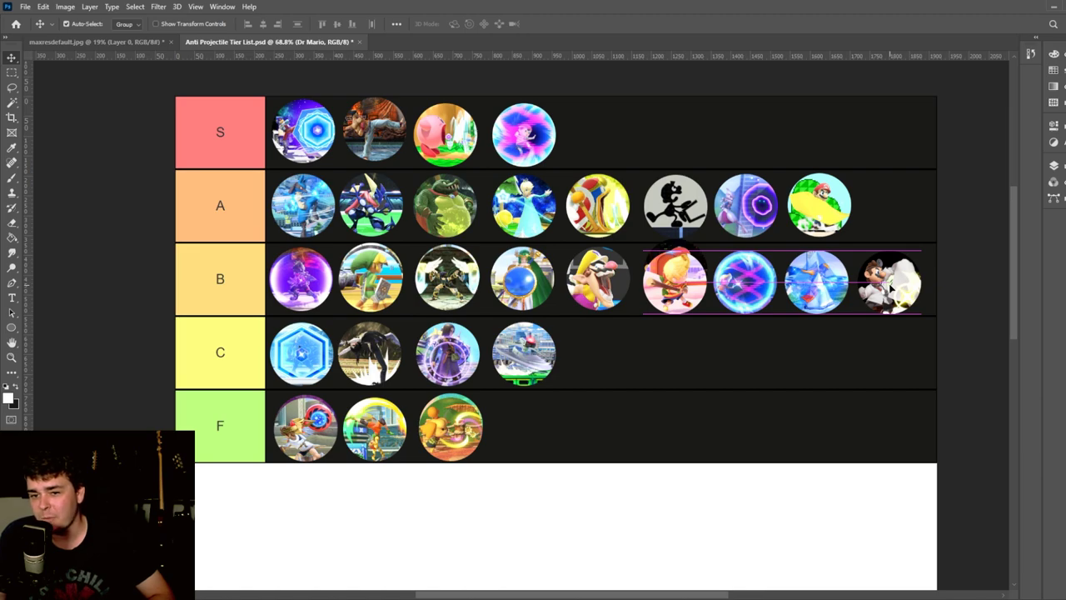
left_click_drag(892, 288, 892, 288)
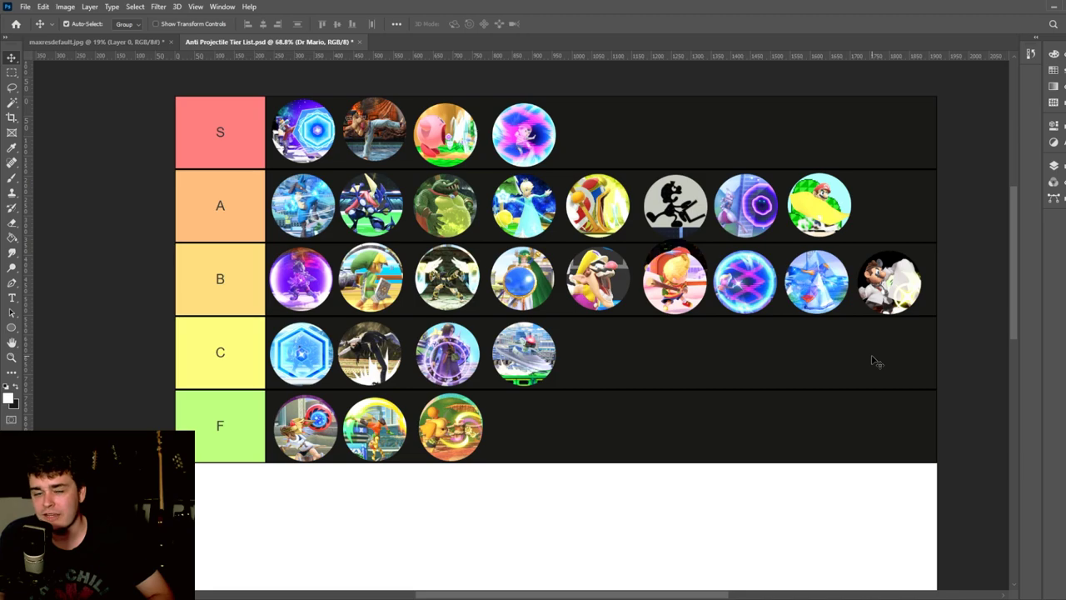